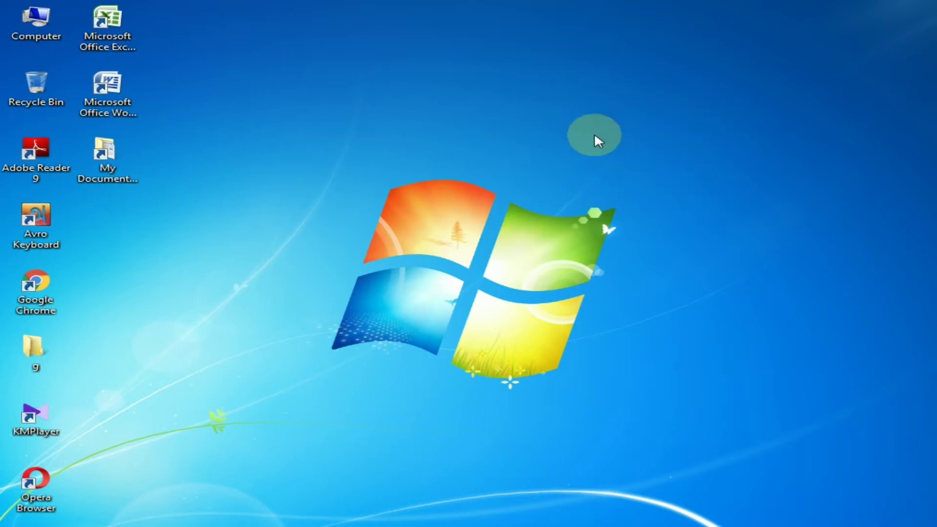
# Launch Excel 2007 from its desktop shortcut to get the blank Book1 workbook.
pyautogui.click(558, 503)
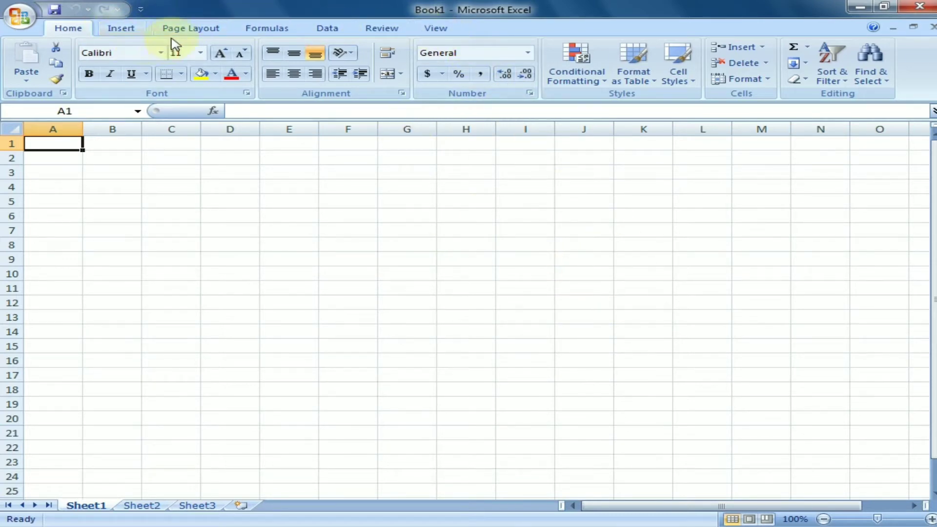
# Insert the Penguins photo from Sample Pictures onto Sheet1.
pyautogui.click(121, 29)
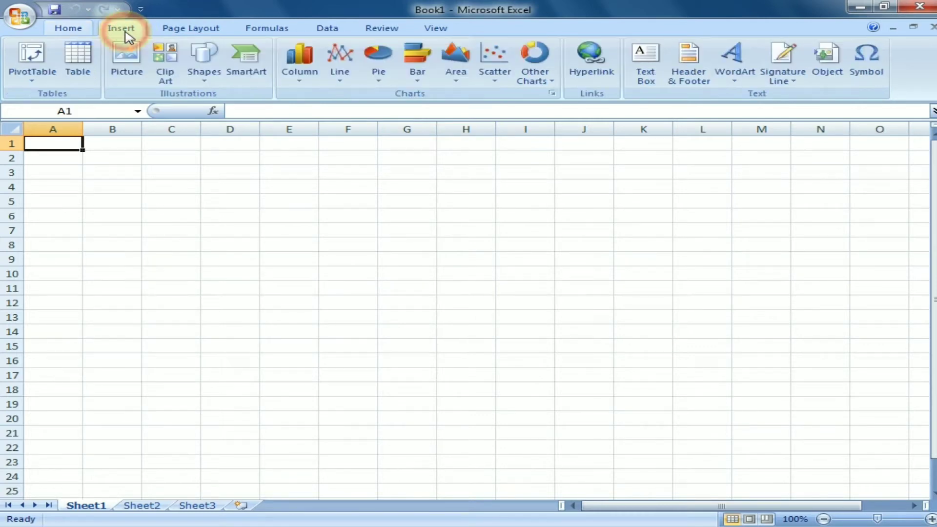
pyautogui.click(129, 69)
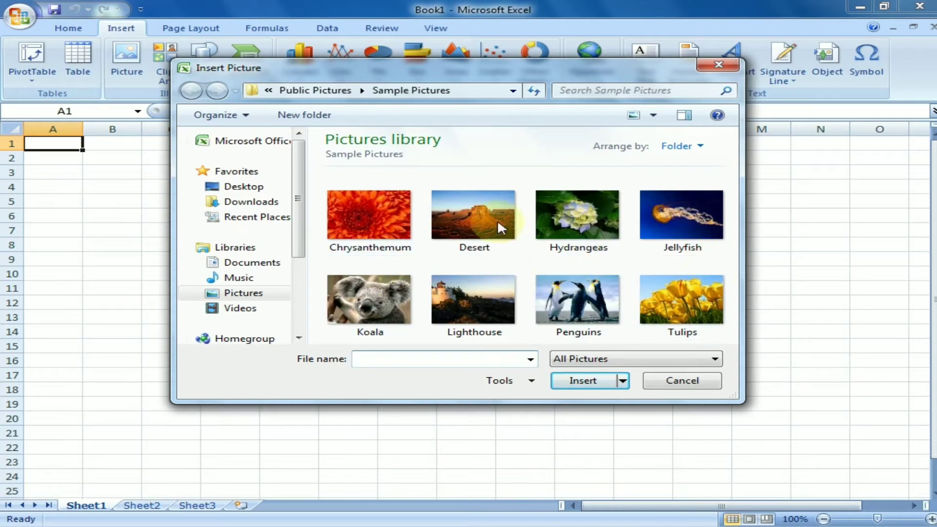
pyautogui.click(593, 305)
pyautogui.click(583, 384)
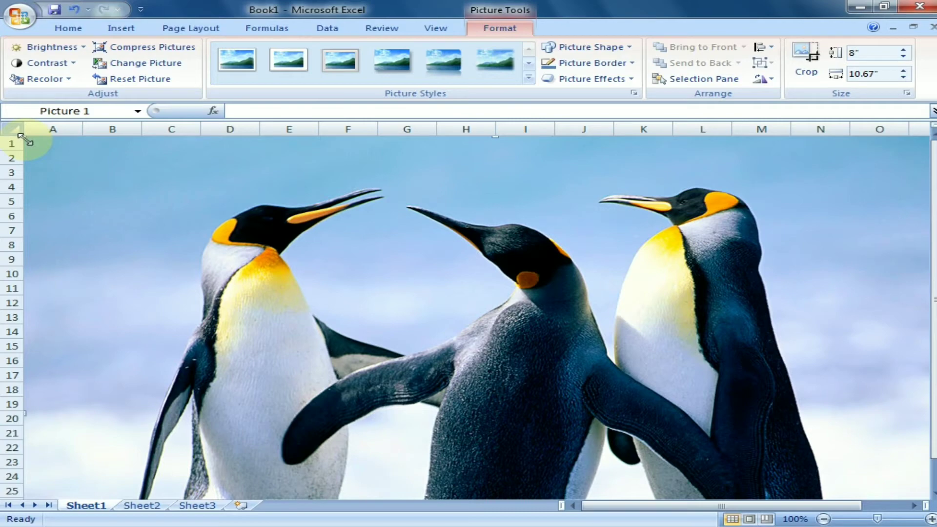
# Shrink the penguin photo to 1.42 by 1.9 inches using its corner handles.
pyautogui.moveTo(22, 138); pyautogui.dragTo(282, 302)
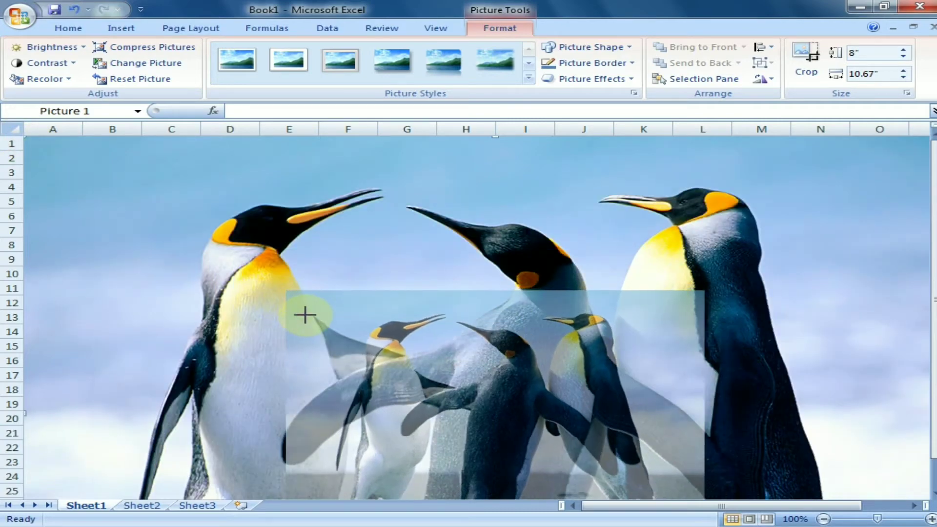
pyautogui.moveTo(282, 301)
pyautogui.mouseDown()
pyautogui.moveTo(491, 402)
pyautogui.moveTo(491, 296)
pyautogui.mouseUp()
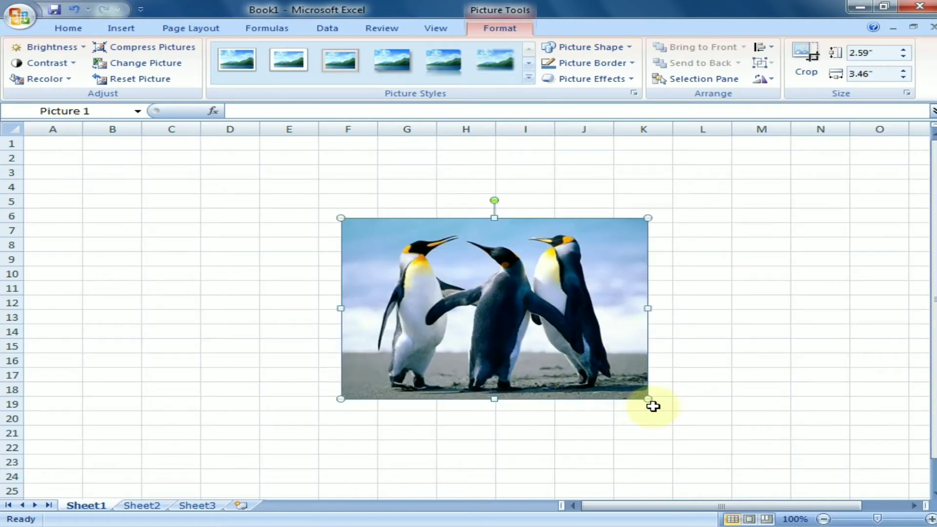
pyautogui.moveTo(648, 399); pyautogui.dragTo(552, 351)
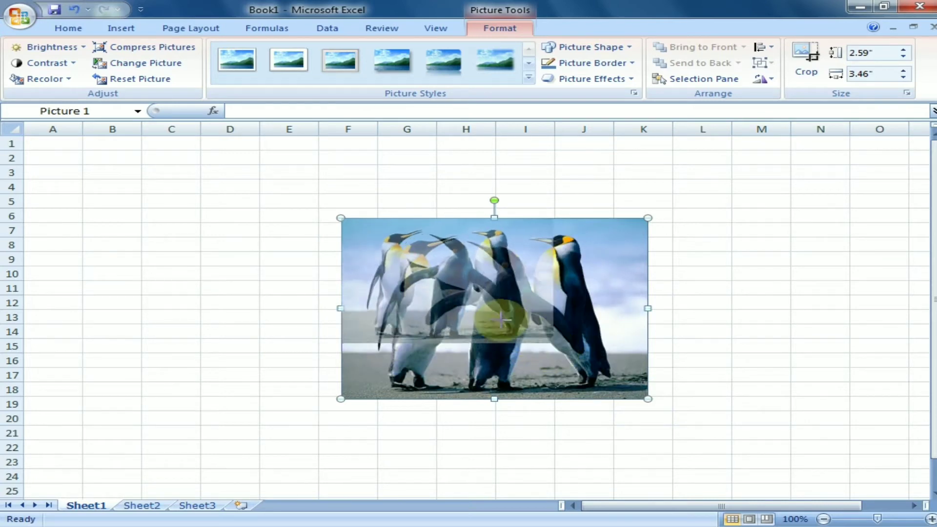
pyautogui.moveTo(552, 351); pyautogui.dragTo(510, 317)
# Move the shrunken penguin photo to a new spot on the right side of the sheet.
pyautogui.click(632, 312)
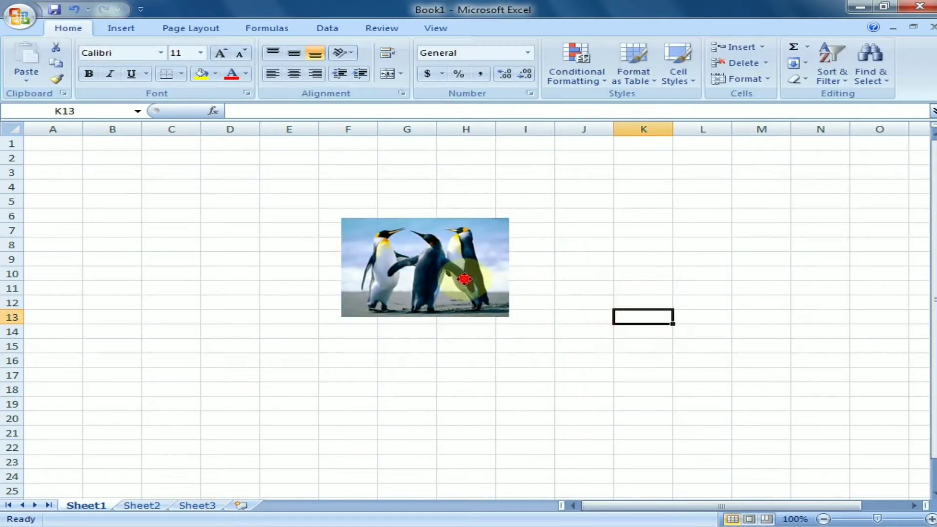
pyautogui.moveTo(479, 274); pyautogui.dragTo(278, 212)
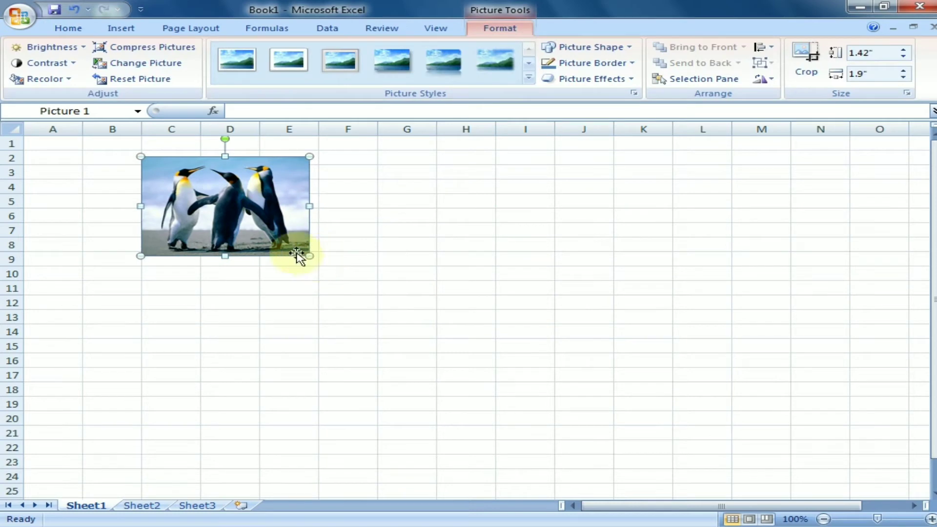
pyautogui.moveTo(294, 195)
pyautogui.mouseDown()
pyautogui.moveTo(752, 241)
pyautogui.moveTo(869, 229)
pyautogui.mouseUp()
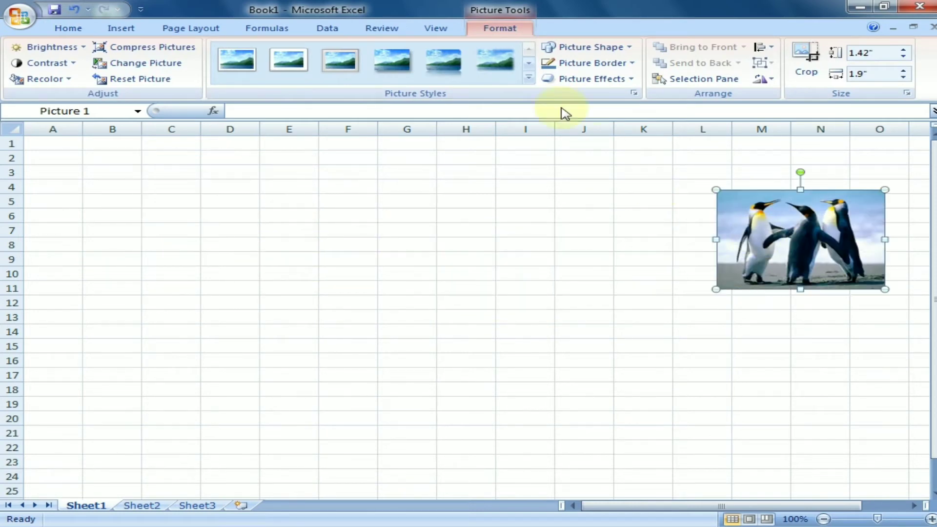
# Apply a beveled 3-D style from the Picture Styles gallery to the penguin photo.
pyautogui.click(454, 29)
pyautogui.click(514, 34)
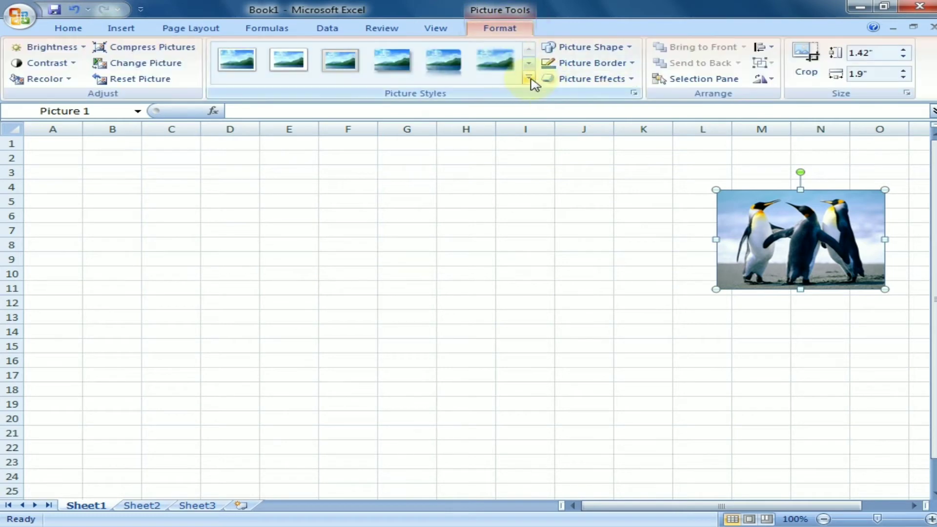
pyautogui.click(531, 81)
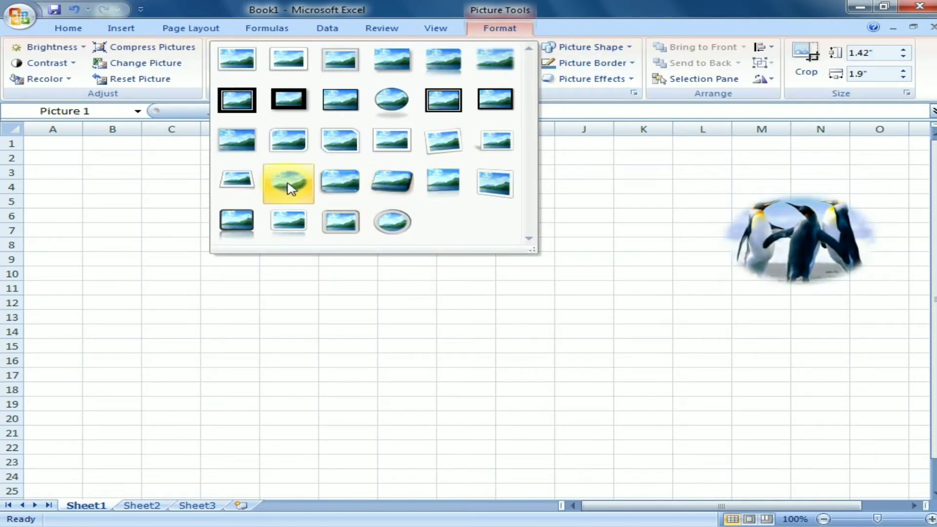
pyautogui.click(389, 193)
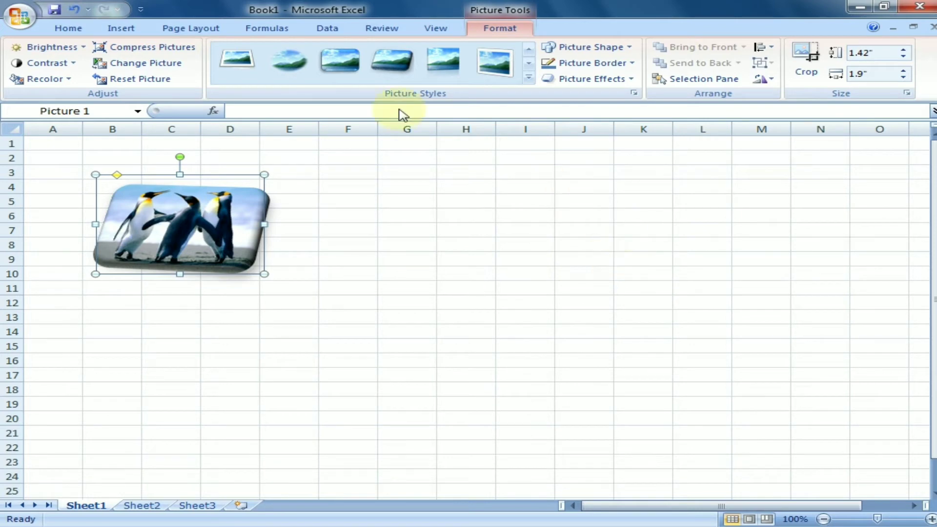
pyautogui.click(122, 31)
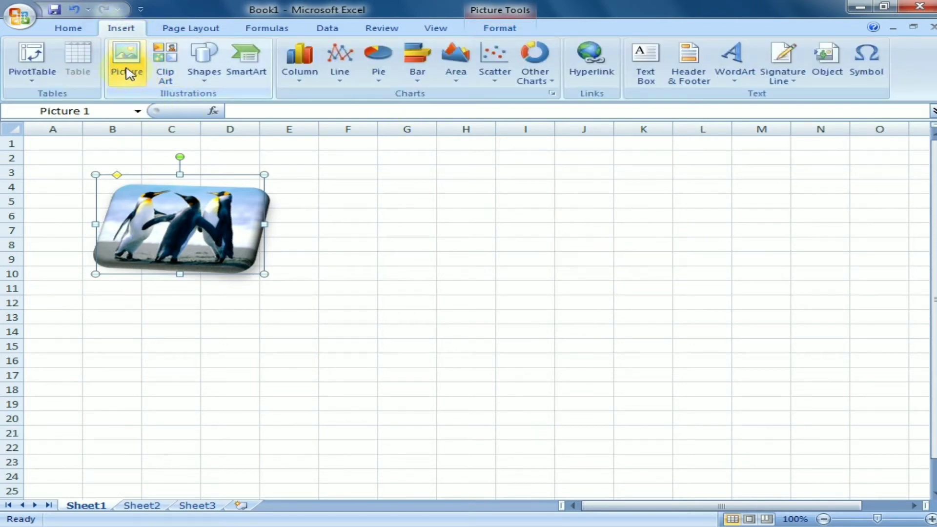
# Insert the clip art of a woman at a computer from the Clip Art pane.
pyautogui.click(167, 74)
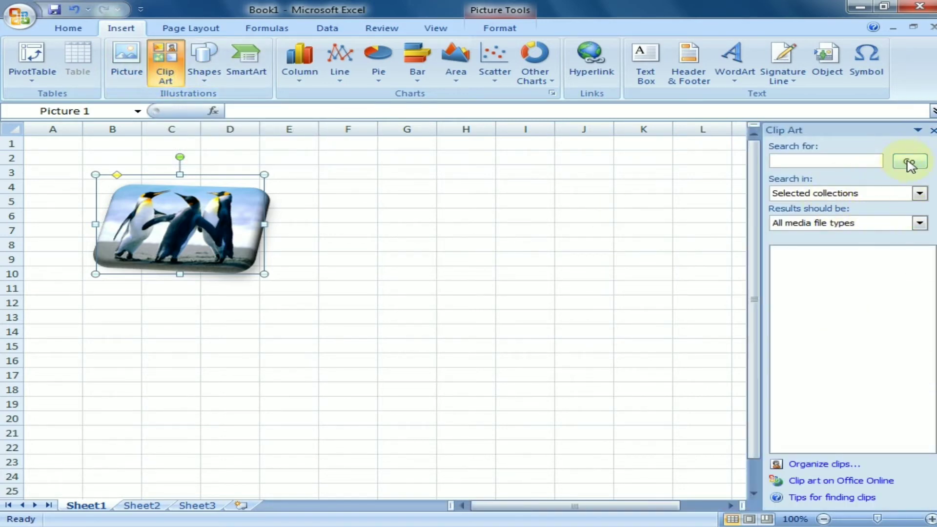
pyautogui.click(910, 163)
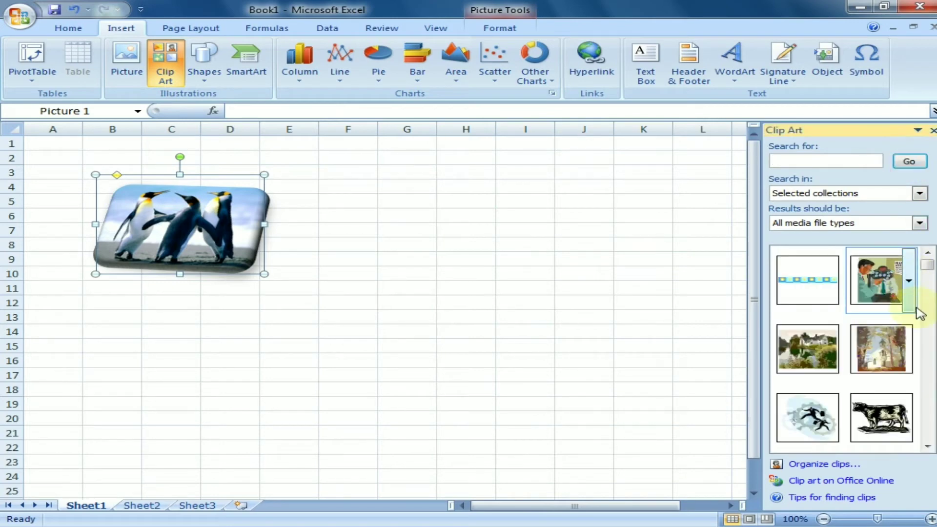
pyautogui.moveTo(929, 272); pyautogui.dragTo(930, 276)
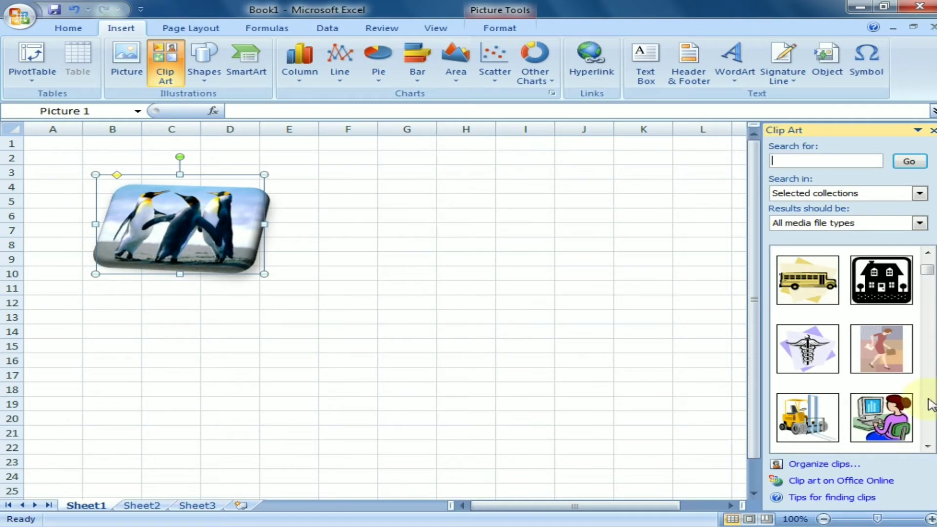
pyautogui.click(874, 418)
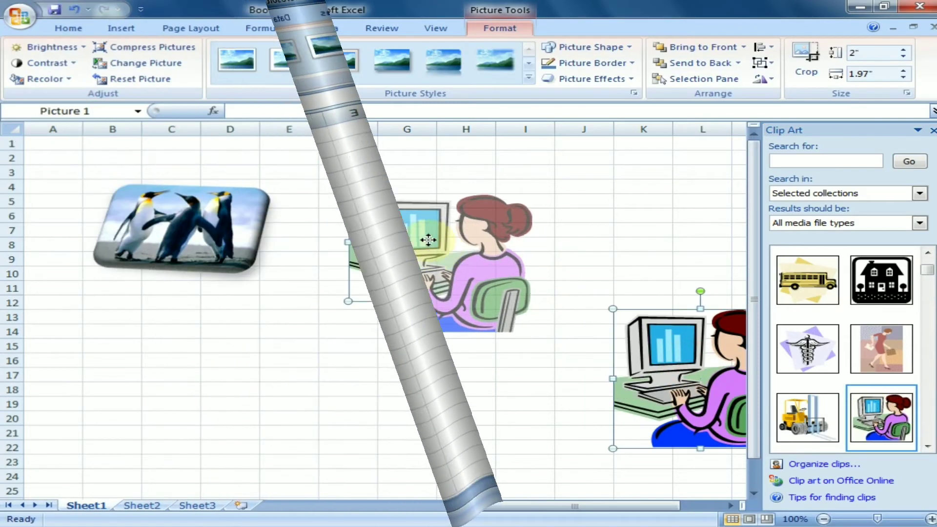
# Move the penguin photo to the upper left and make the top rows slightly taller.
pyautogui.click(596, 285)
pyautogui.click(123, 249)
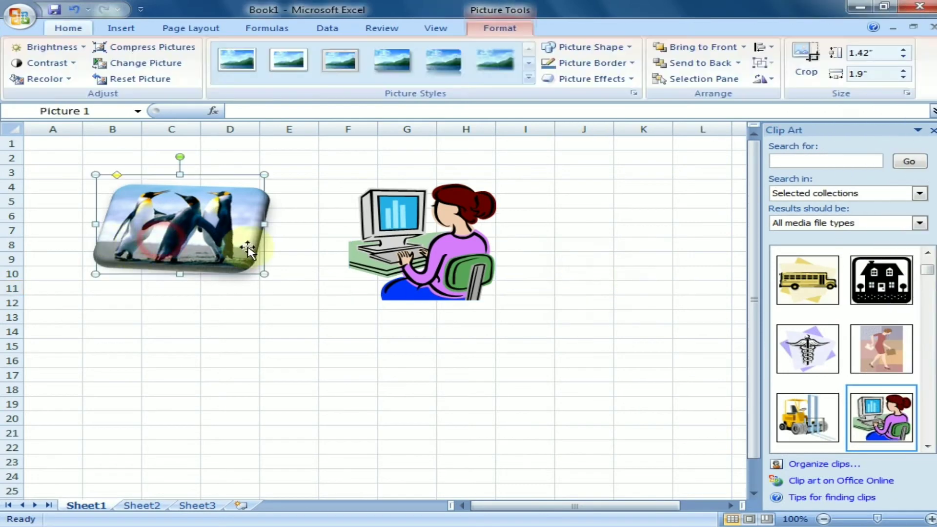
pyautogui.click(375, 241)
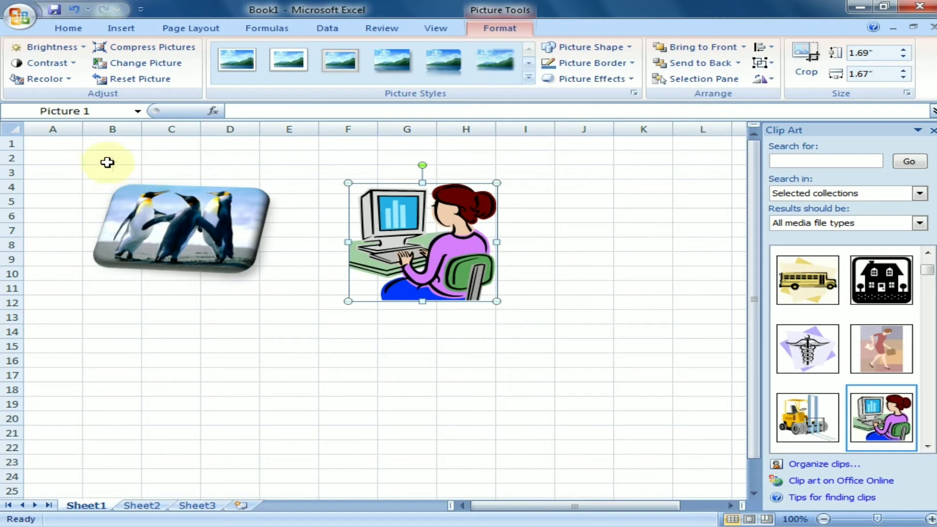
pyautogui.click(35, 162)
pyautogui.moveTo(119, 188); pyautogui.dragTo(98, 173)
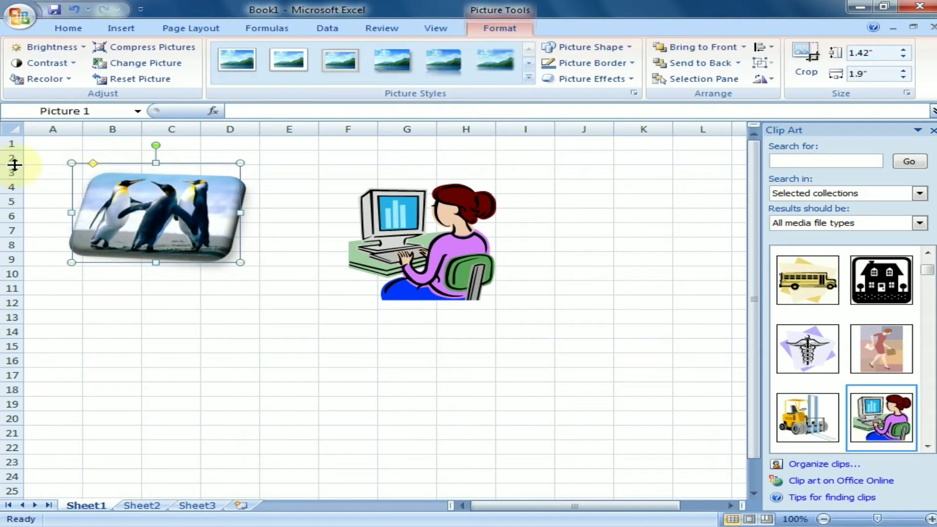
pyautogui.moveTo(14, 165); pyautogui.dragTo(17, 170)
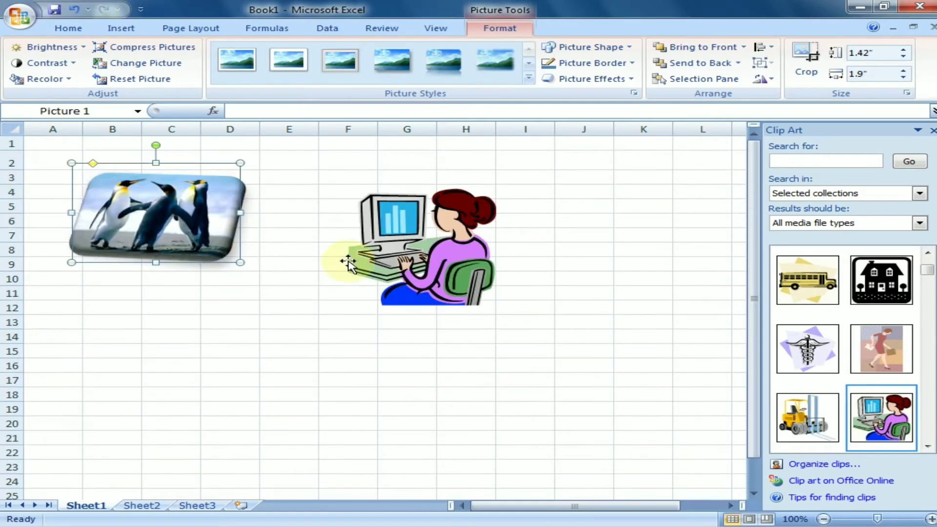
# Close the Clip Art pane, then on Sheet2 make row 1 much taller and column C much wider.
pyautogui.click(933, 130)
pyautogui.click(142, 506)
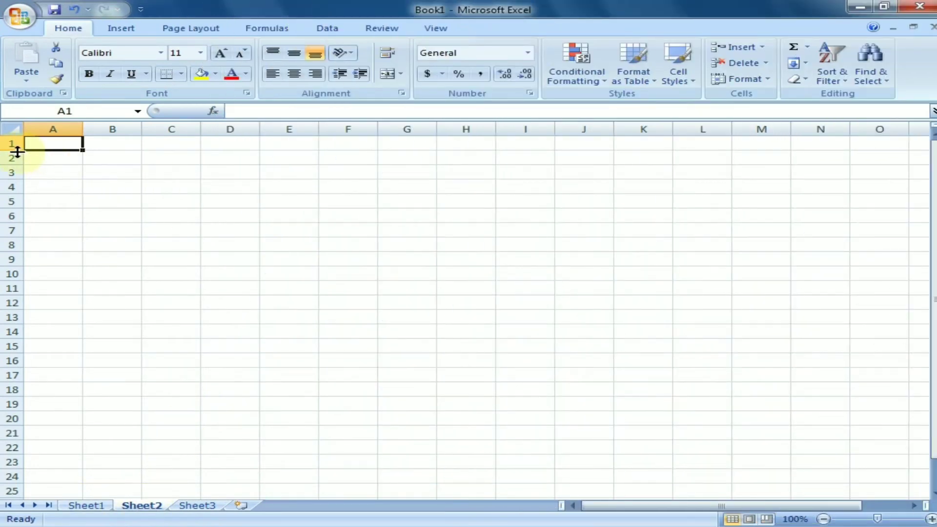
pyautogui.moveTo(18, 151); pyautogui.dragTo(39, 268)
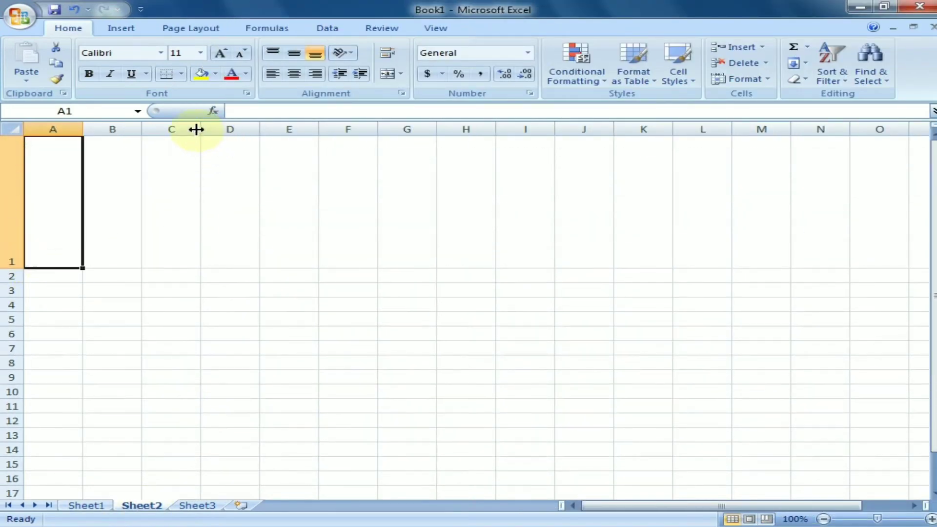
pyautogui.moveTo(196, 129); pyautogui.dragTo(316, 130)
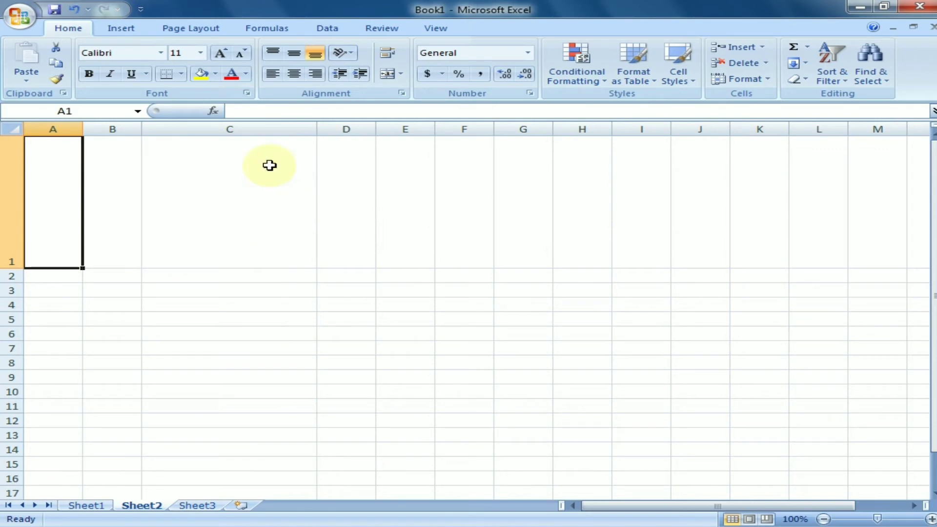
pyautogui.click(121, 30)
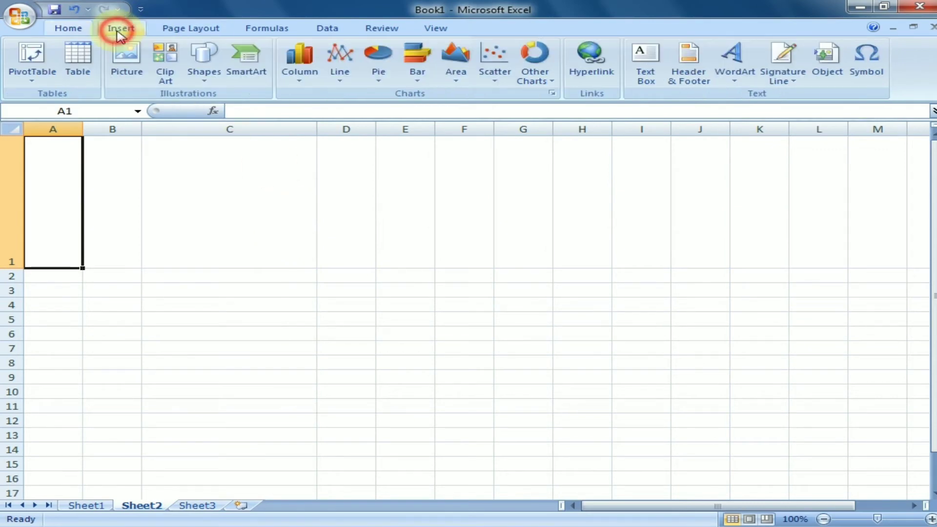
# Insert the Koala sample picture onto Sheet2.
pyautogui.click(128, 72)
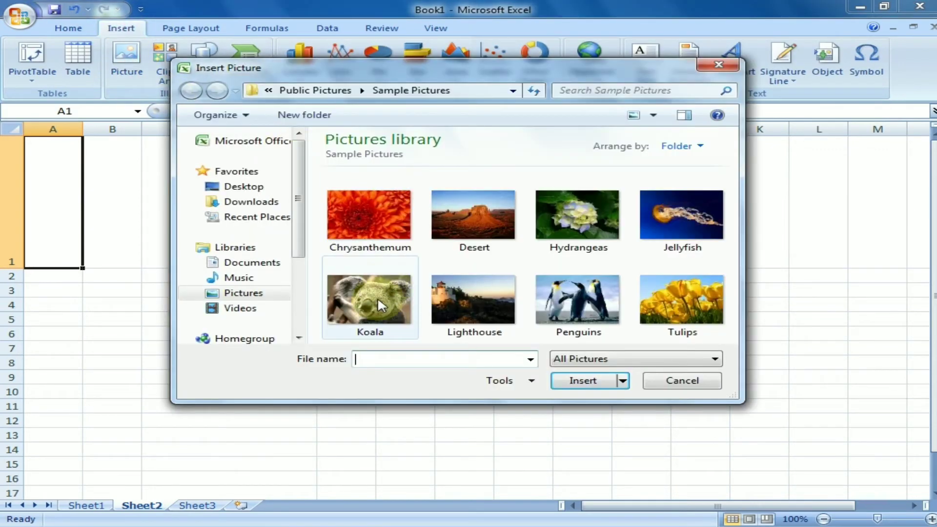
pyautogui.click(381, 306)
pyautogui.click(582, 381)
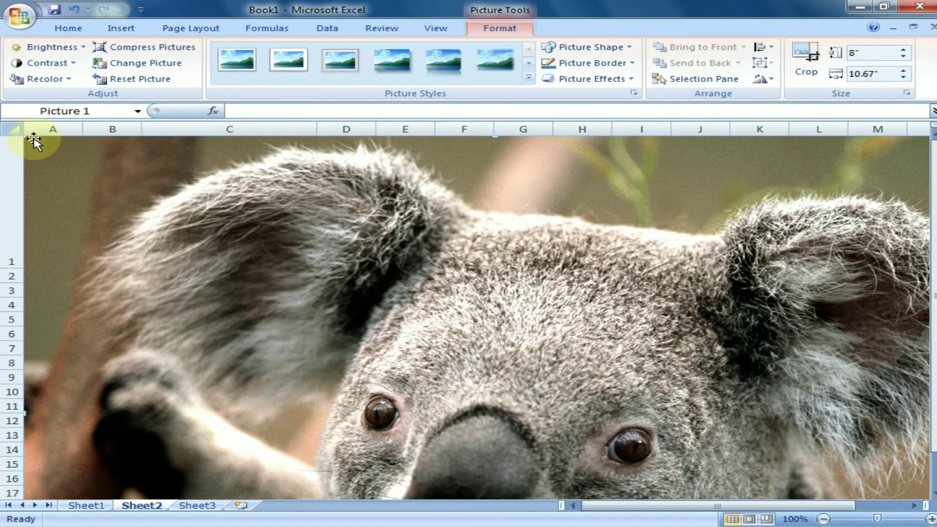
# Resize the koala picture to 1.87 by 2 inches so it fills cell C1.
pyautogui.moveTo(22, 133)
pyautogui.mouseDown()
pyautogui.moveTo(406, 375)
pyautogui.moveTo(457, 389)
pyautogui.moveTo(226, 186)
pyautogui.mouseUp()
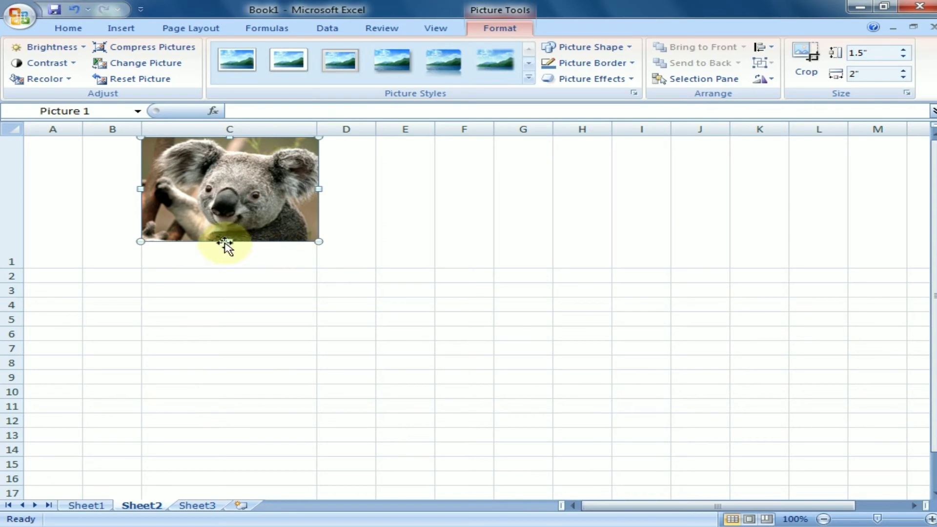
pyautogui.moveTo(230, 242); pyautogui.dragTo(232, 266)
pyautogui.click(395, 277)
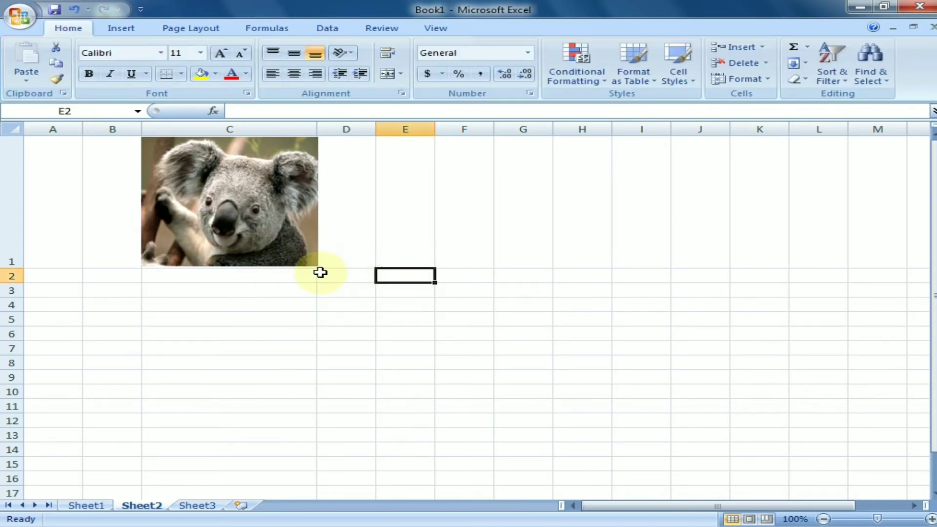
pyautogui.click(237, 234)
# Set the koala picture's positioning to Move and size with cells in Size and Properties.
pyautogui.rightClick(236, 231)
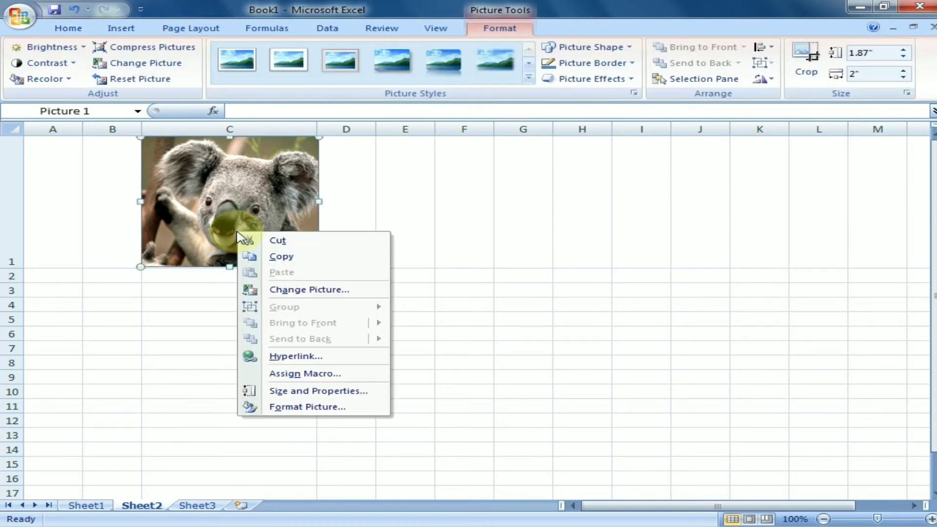
pyautogui.click(315, 392)
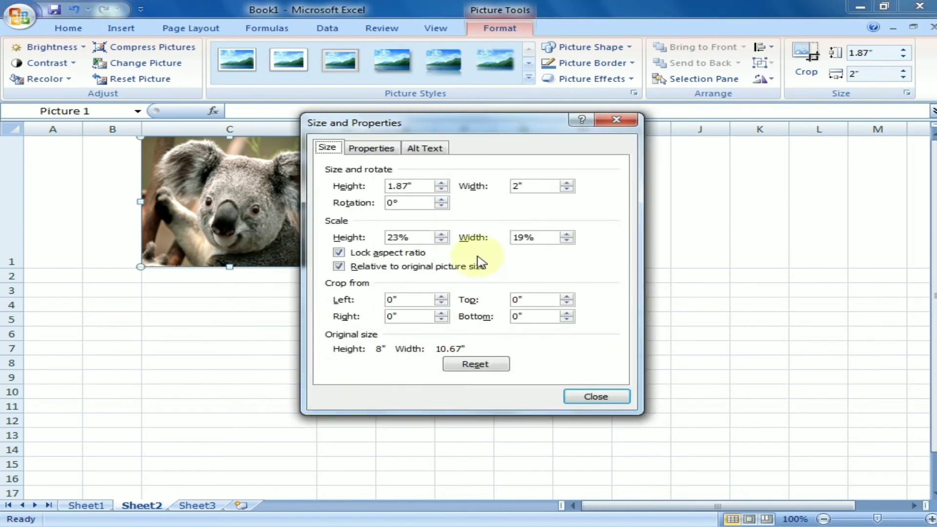
pyautogui.click(376, 149)
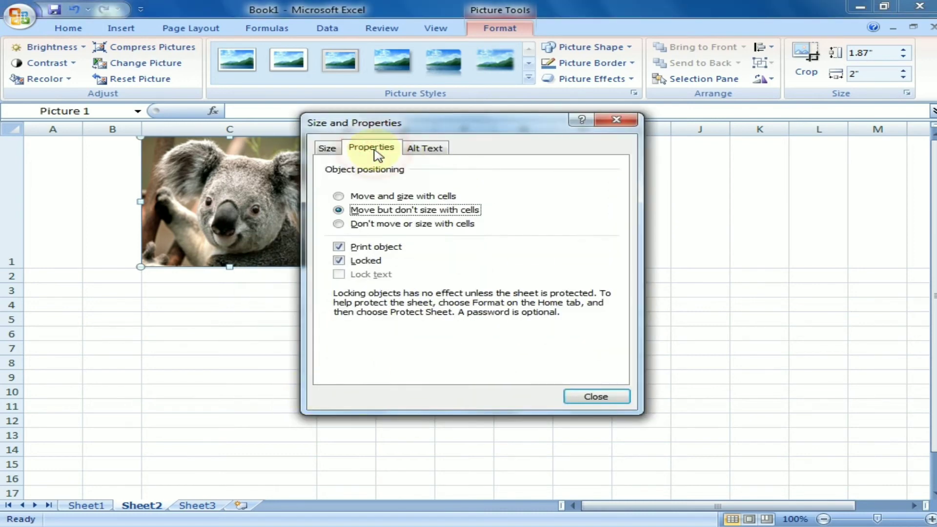
pyautogui.click(338, 210)
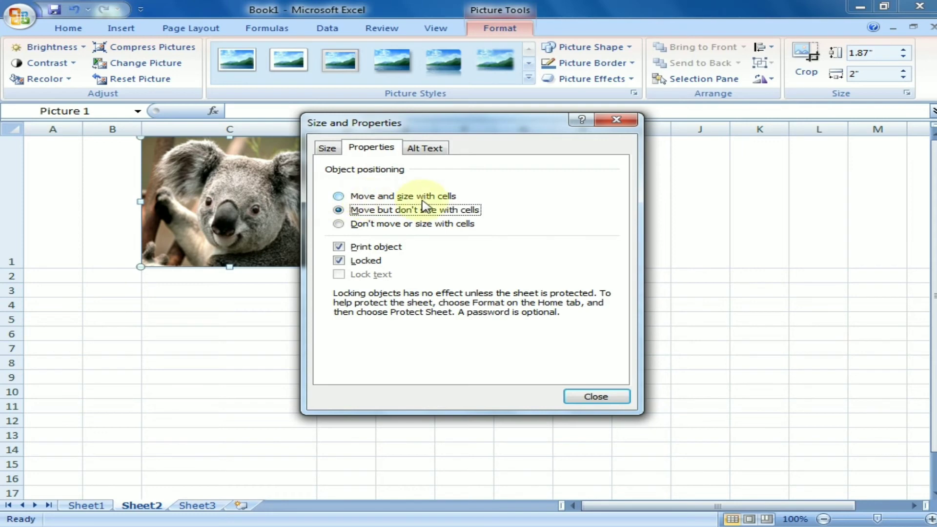
pyautogui.click(379, 197)
pyautogui.click(596, 397)
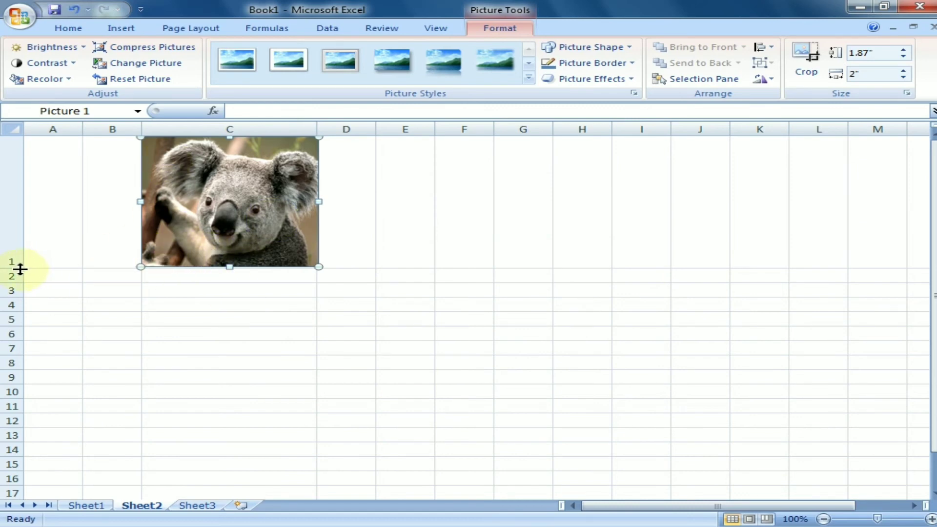
# Shorten row 1 and widen column B so the koala resizes and shifts, then go back to Sheet1.
pyautogui.moveTo(13, 269)
pyautogui.mouseDown()
pyautogui.moveTo(24, 201)
pyautogui.moveTo(23, 254)
pyautogui.mouseUp()
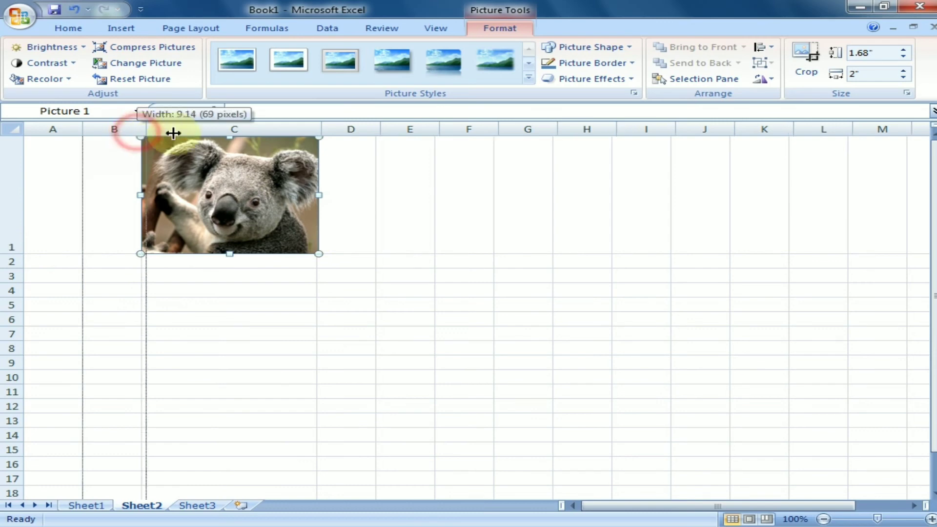
pyautogui.moveTo(136, 131); pyautogui.dragTo(198, 131)
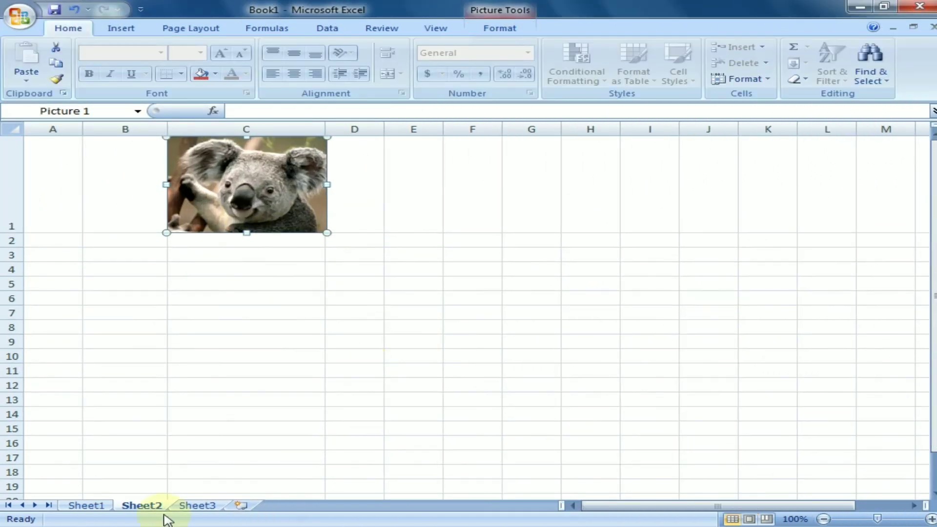
pyautogui.click(87, 508)
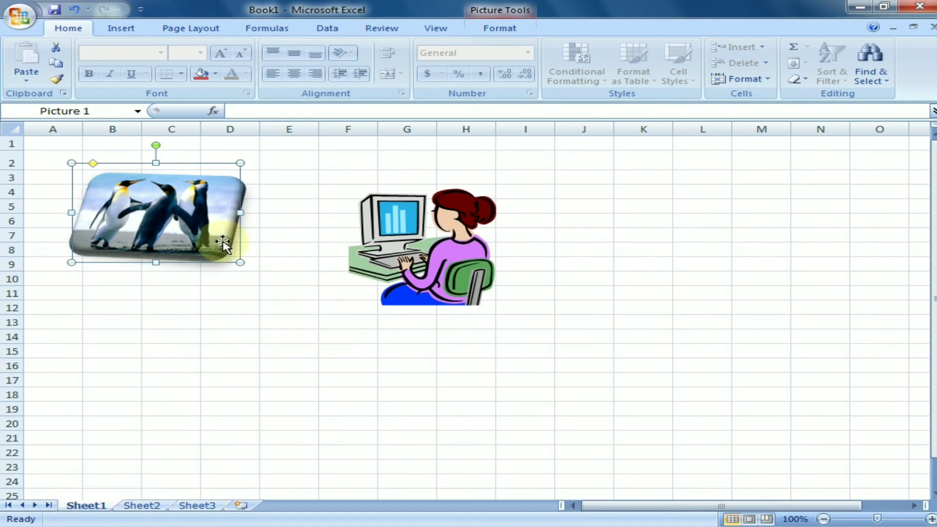